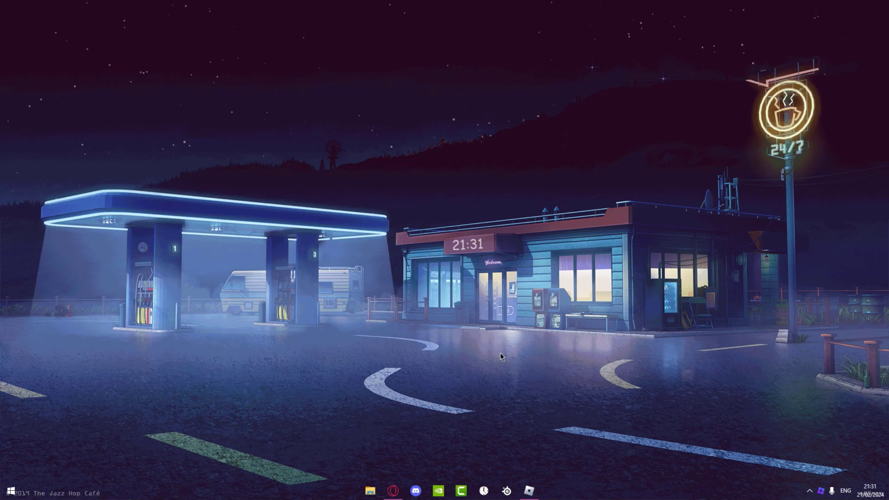
Minimise Roblox, launch Task Manager, and open the context menu for the Roblox Game Client process.
click(529, 491)
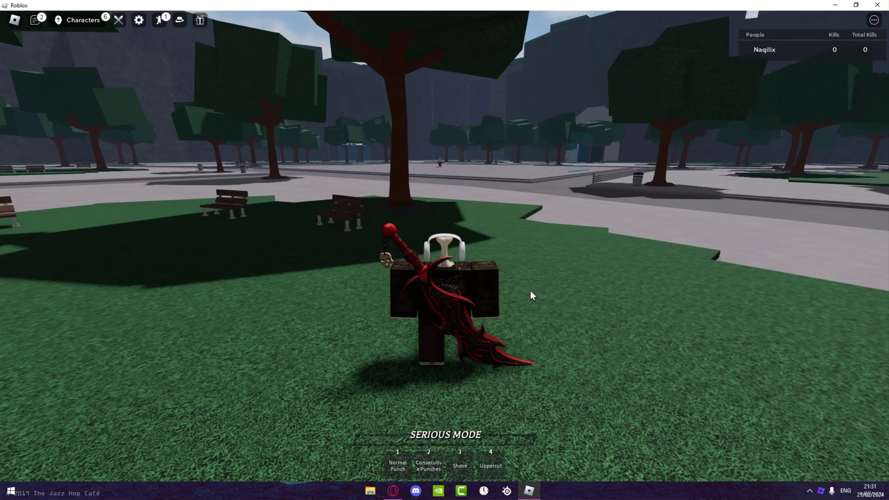
key(super+d)
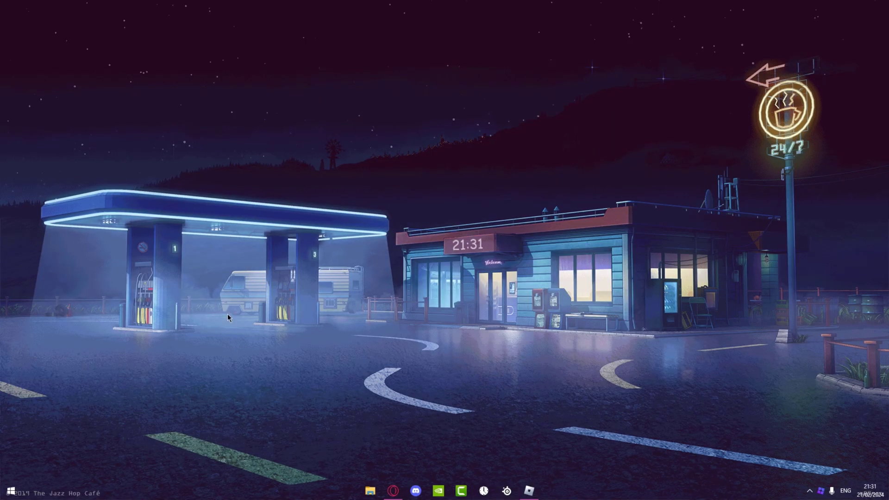
key(super)
text(task manager)
click(207, 309)
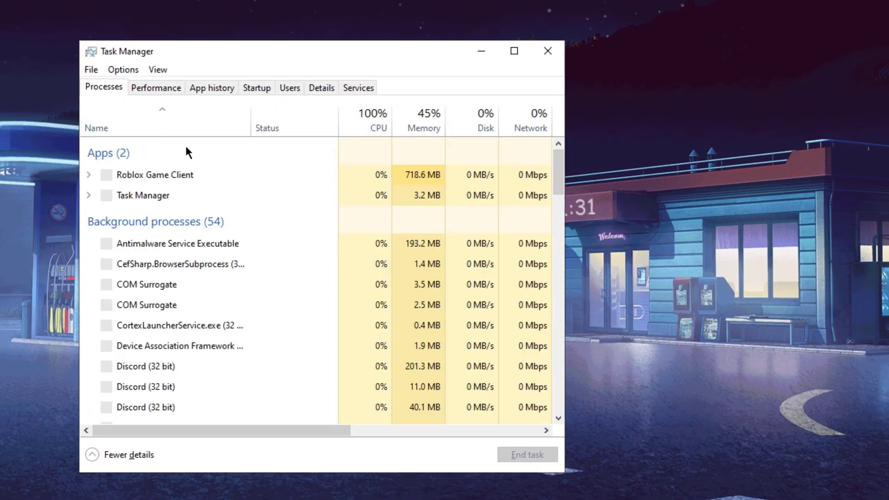
click(168, 198)
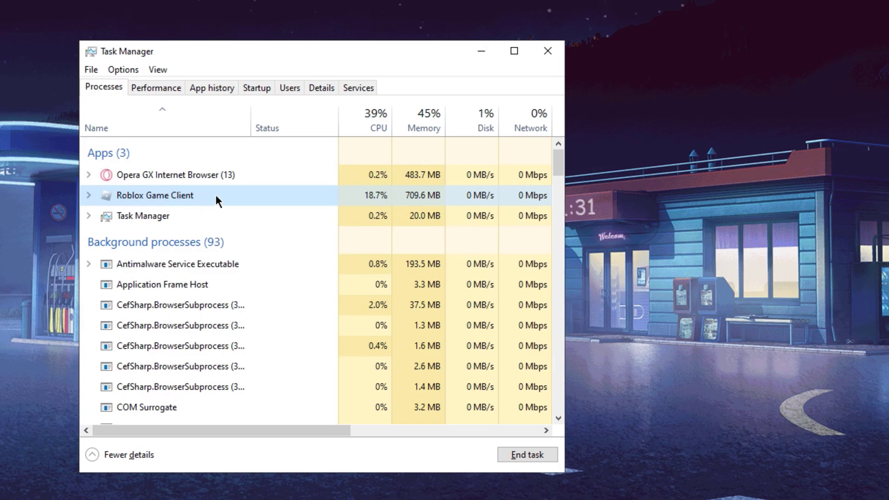
right_click(194, 196)
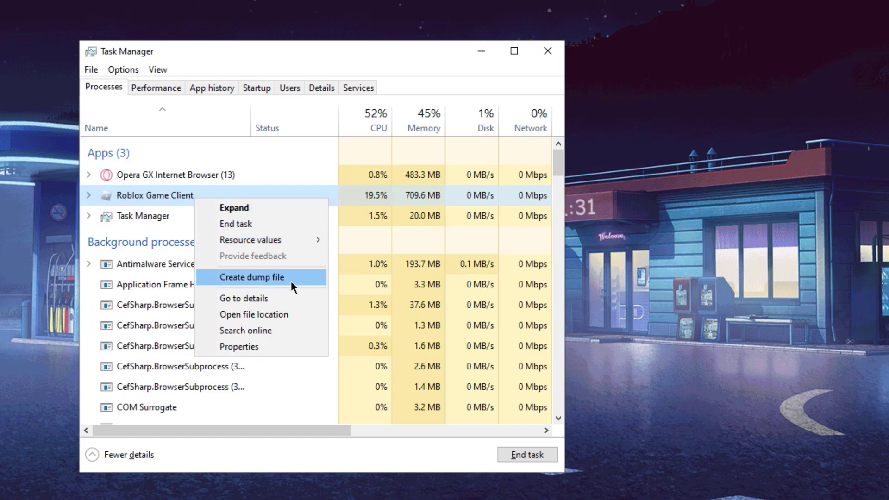
For RobloxPlayerBeta.exe, disable full-screen optimisations, override high DPI scaling, then apply and close.
click(253, 347)
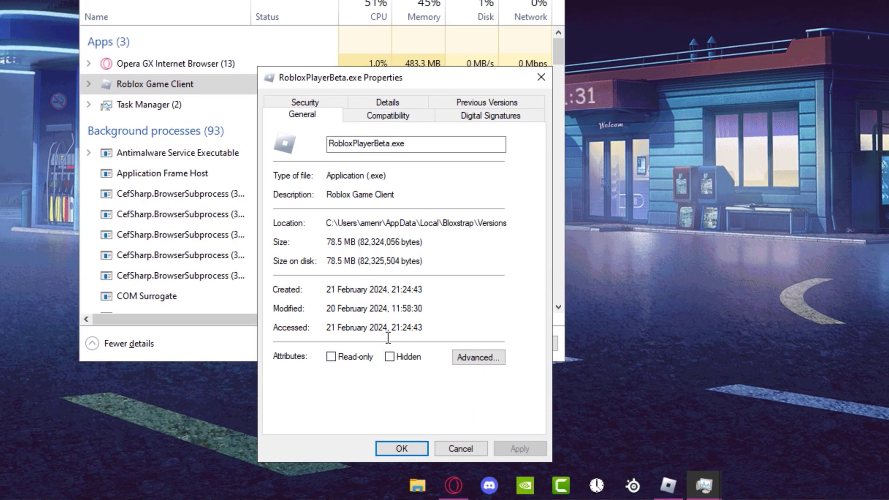
click(402, 115)
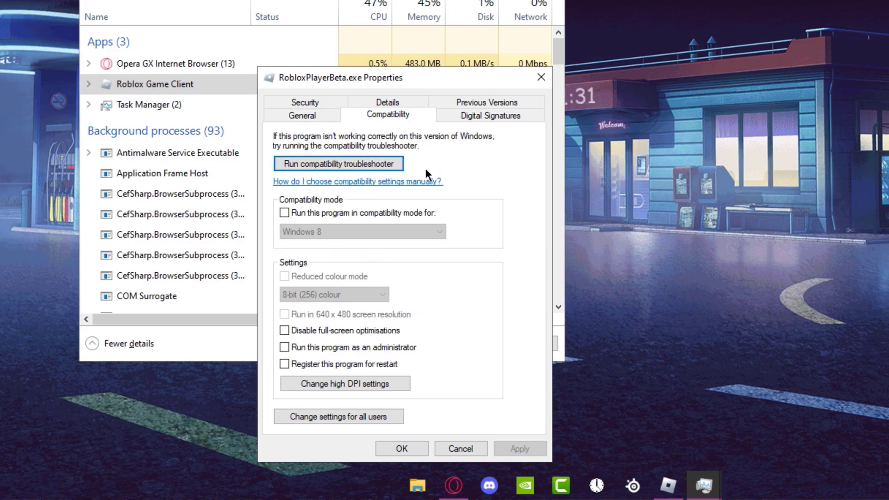
click(302, 330)
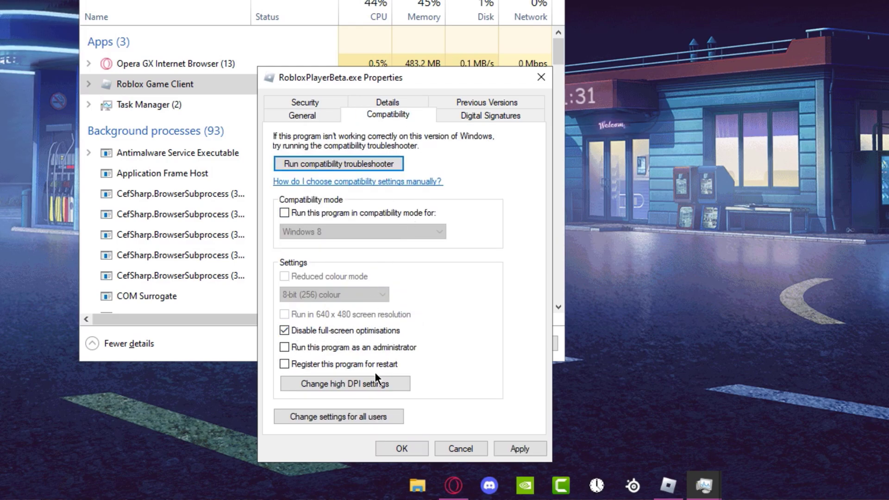
click(337, 384)
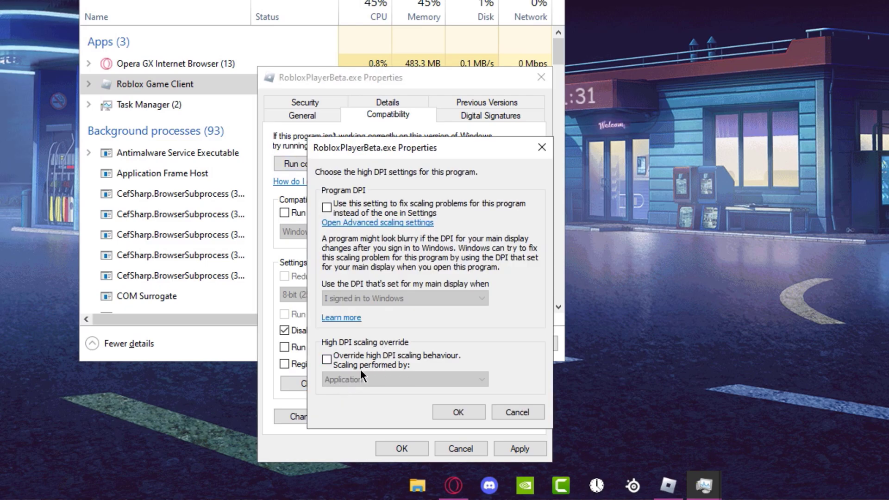
click(329, 360)
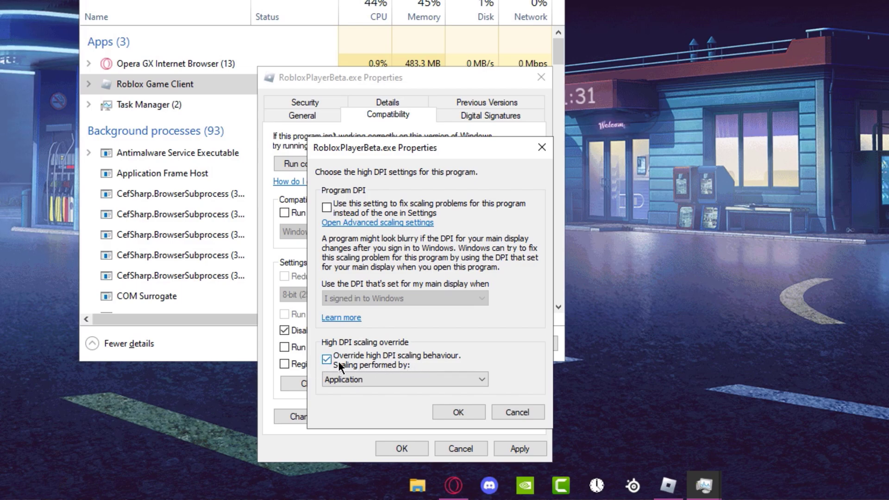
click(466, 413)
click(519, 449)
click(401, 449)
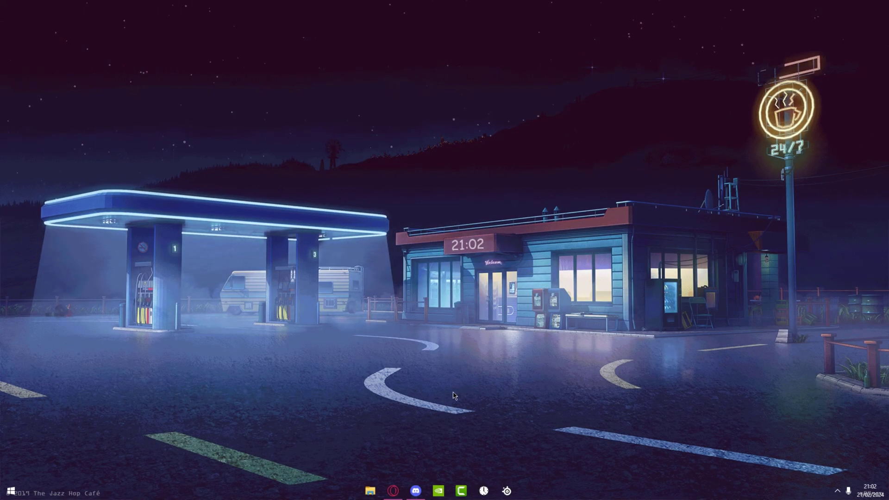
Open %temp% from Run and delete everything in the user Temp folder, skipping in-use files.
click(416, 491)
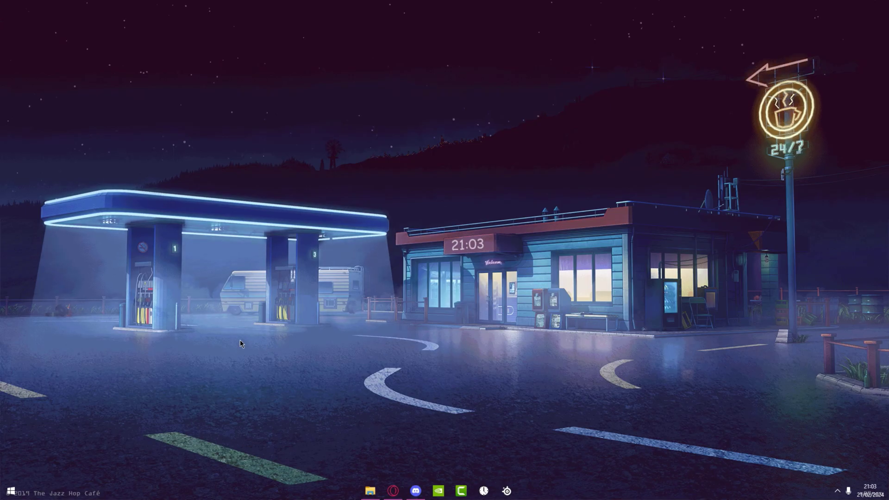
key(super)
text(run)
key(Return)
text(%temp%)
key(Return)
click(139, 250)
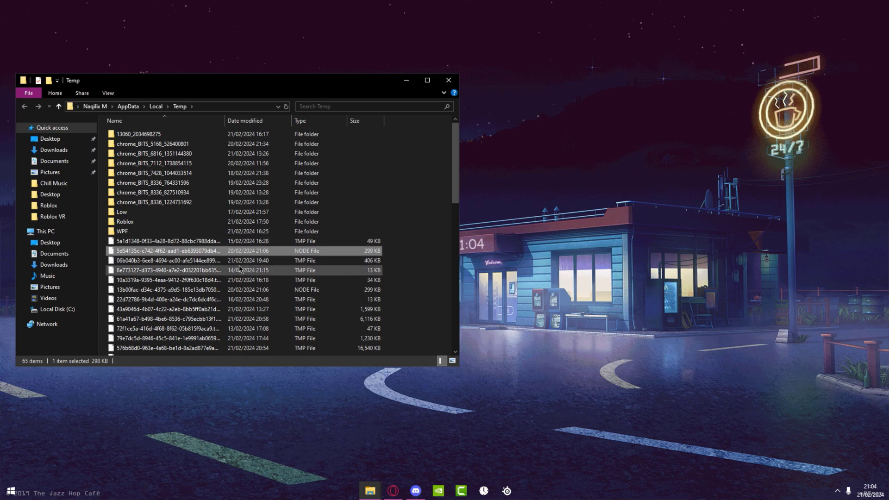
key(ctrl+a)
right_click(201, 227)
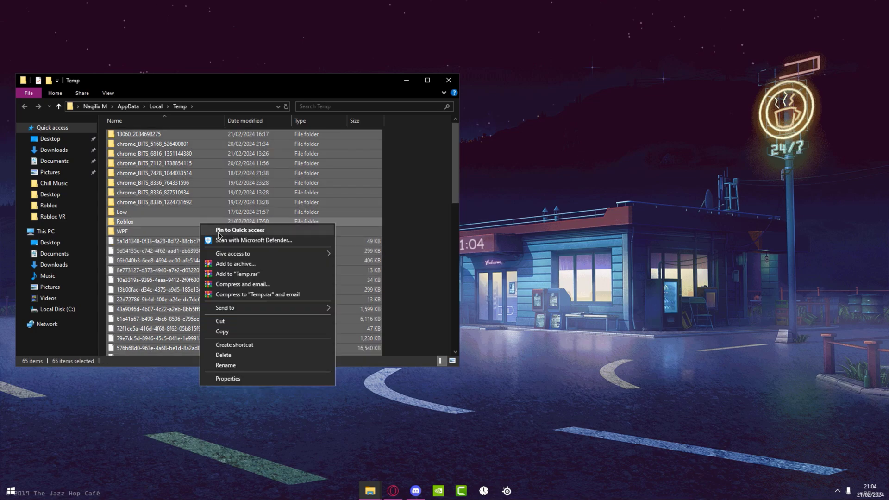
click(218, 356)
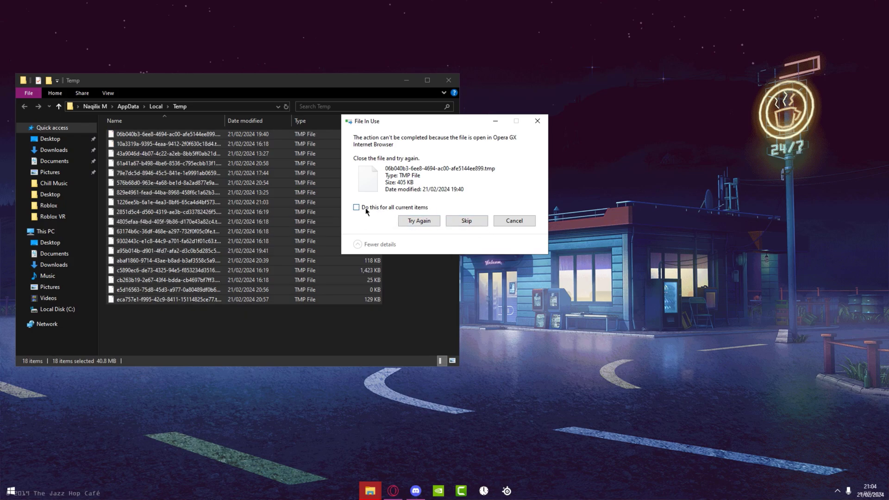
click(465, 222)
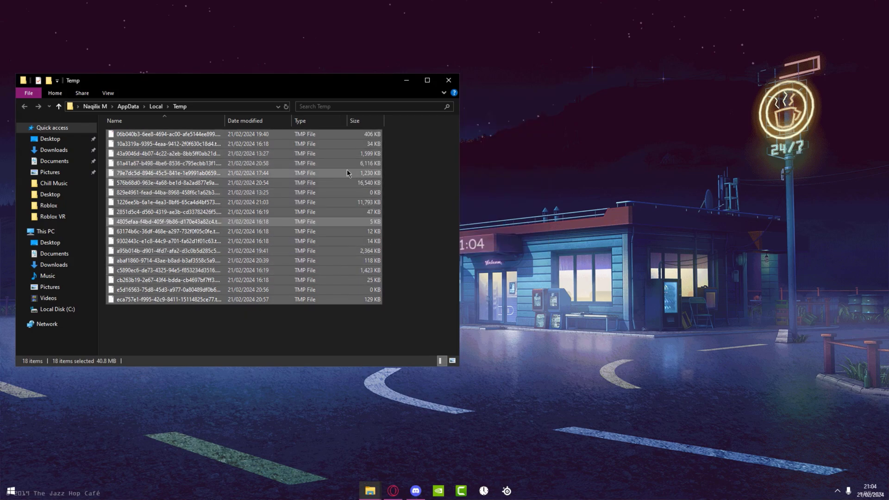
click(448, 81)
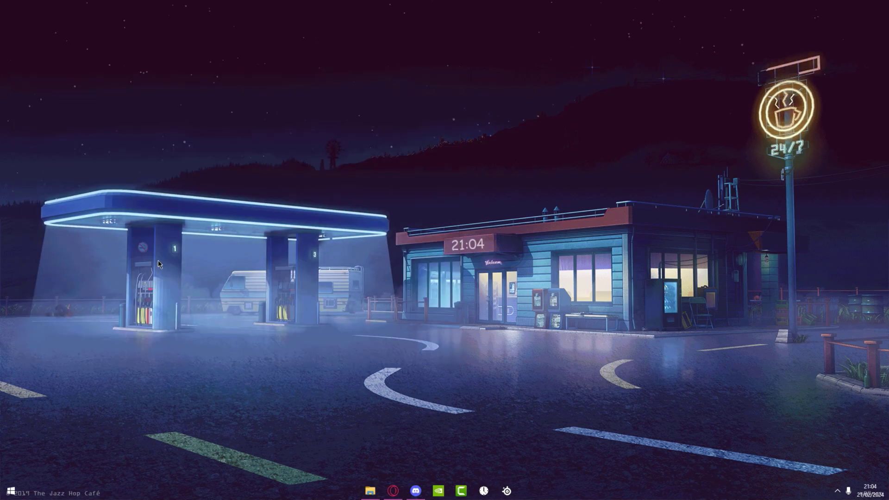
Open 'temp' from Run and delete the Windows Temp folder contents, skipping protected items.
key(super)
text(run)
key(Return)
text(temp)
key(Return)
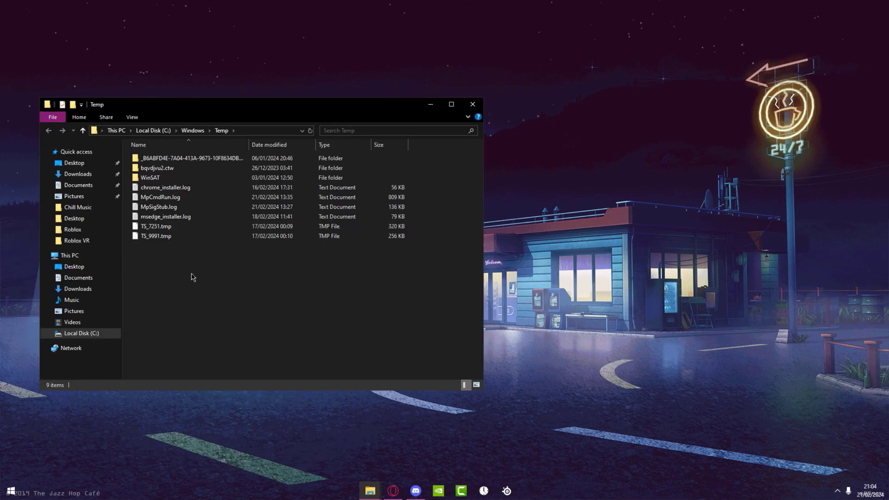
key(ctrl+a)
right_click(186, 216)
click(216, 346)
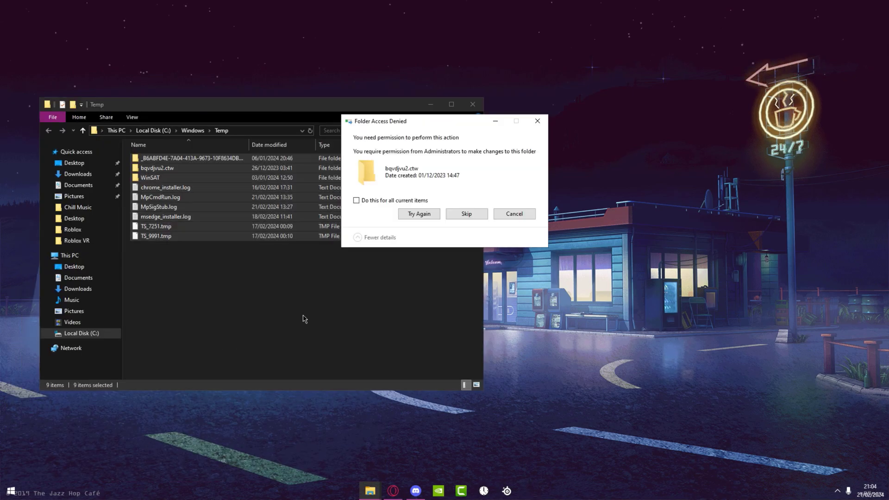
click(475, 217)
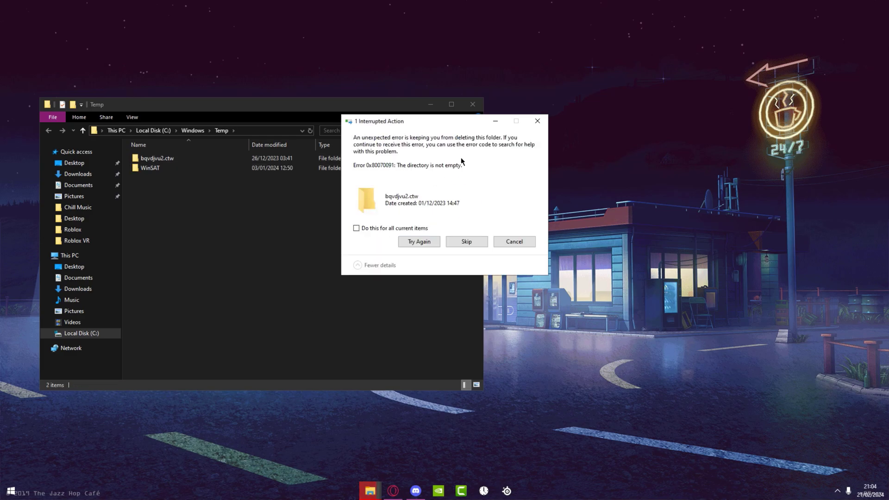
click(537, 121)
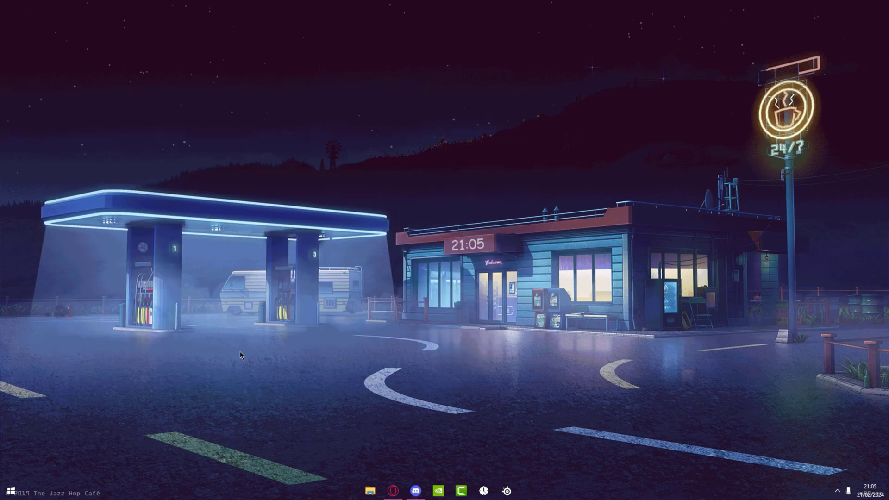
Open the Game Mode settings page, then continue to the Graphics settings page.
key(super)
text(game mode)
key(Return)
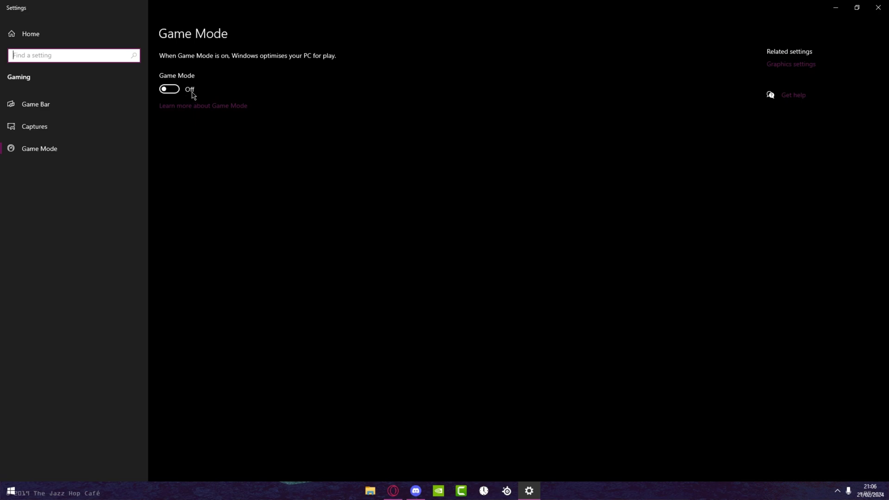
click(805, 68)
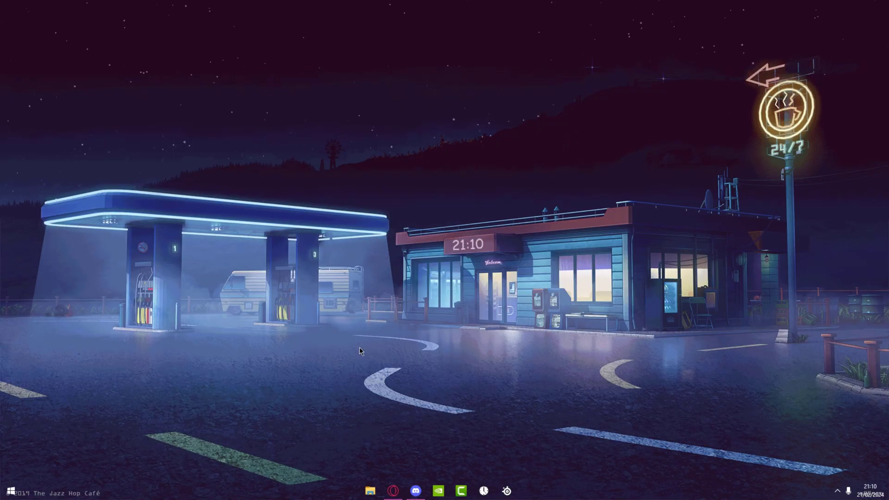
In Task Manager's Startup tab, review the startup apps and select the Realtek HD Audio and RazerCortex entries.
key(super)
text(task manager)
key(Return)
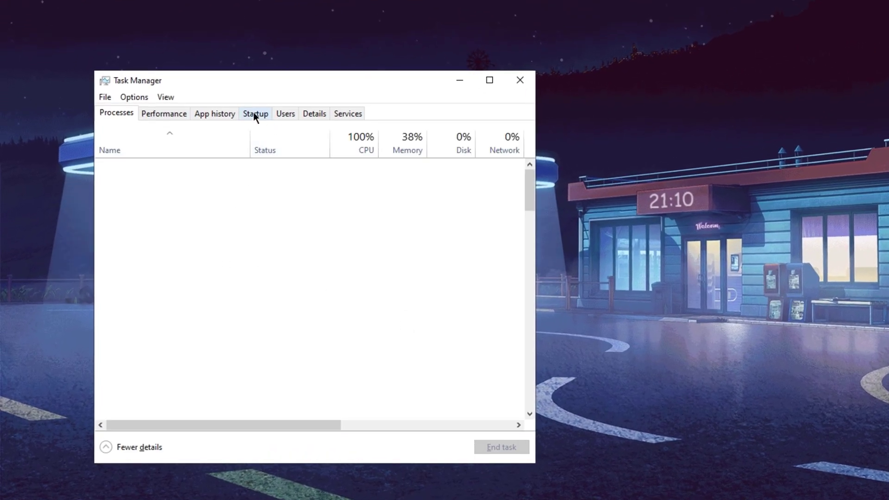
click(255, 114)
drag(326, 84, 456, 60)
scroll(477, 222, down, 1)
scroll(477, 223, up, 1)
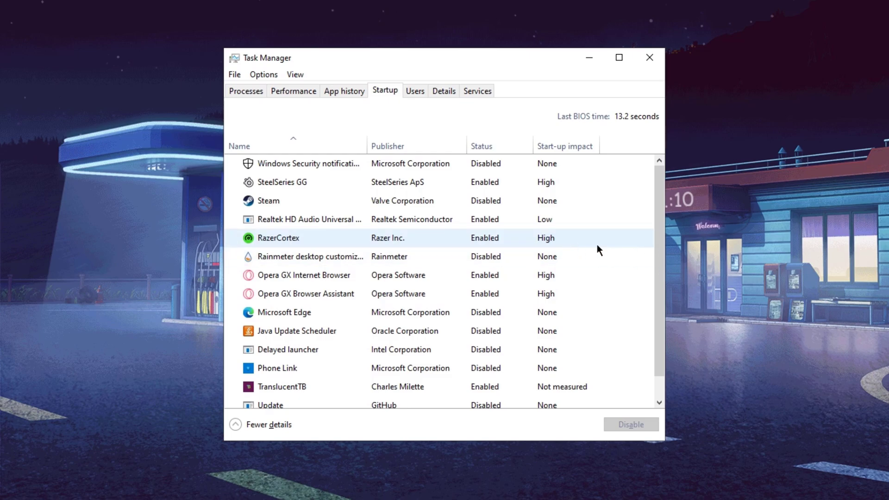
click(294, 222)
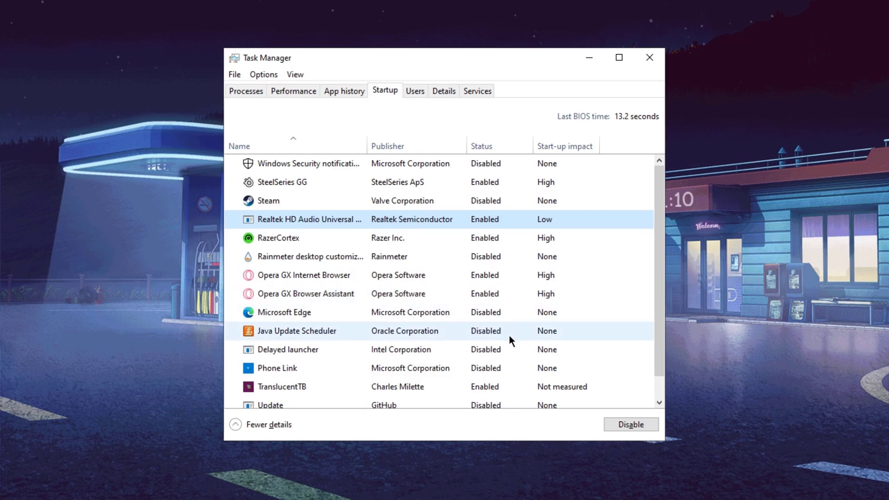
scroll(505, 336, down, 1)
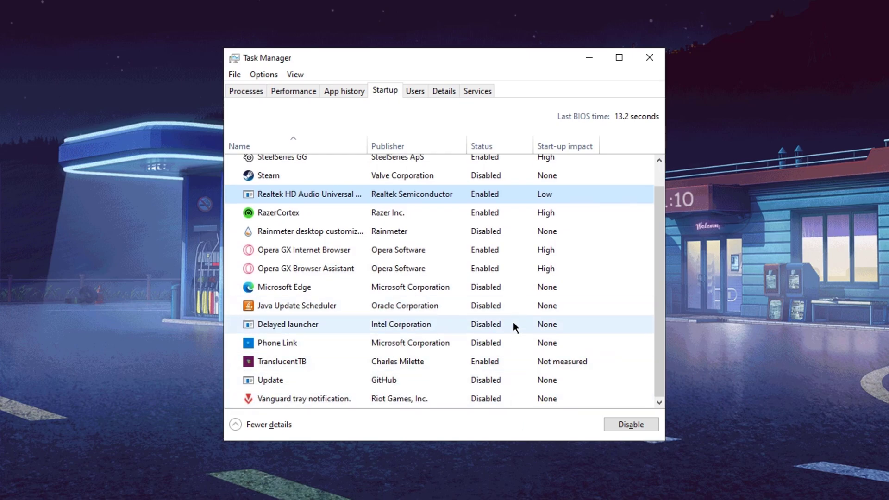
scroll(518, 380, up, 1)
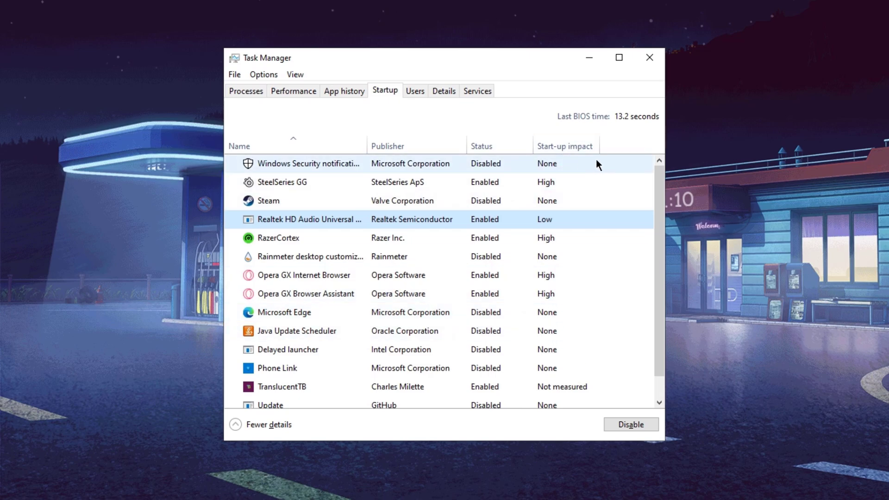
click(560, 237)
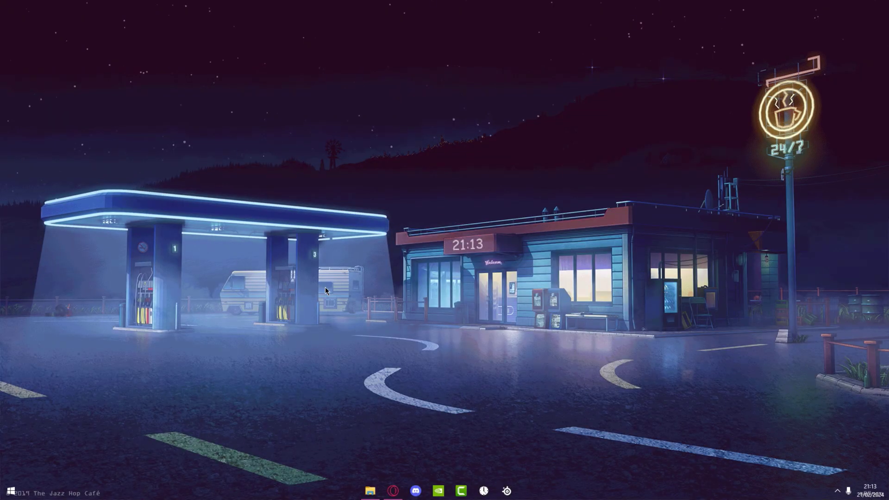
Open the Bitsum Highest Performance plan's advanced settings and expand Processor power management.
key(super)
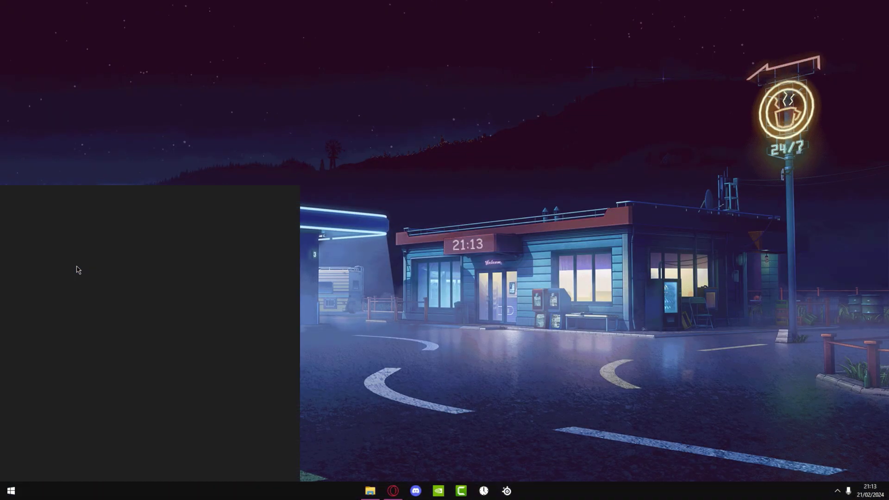
text(edit power)
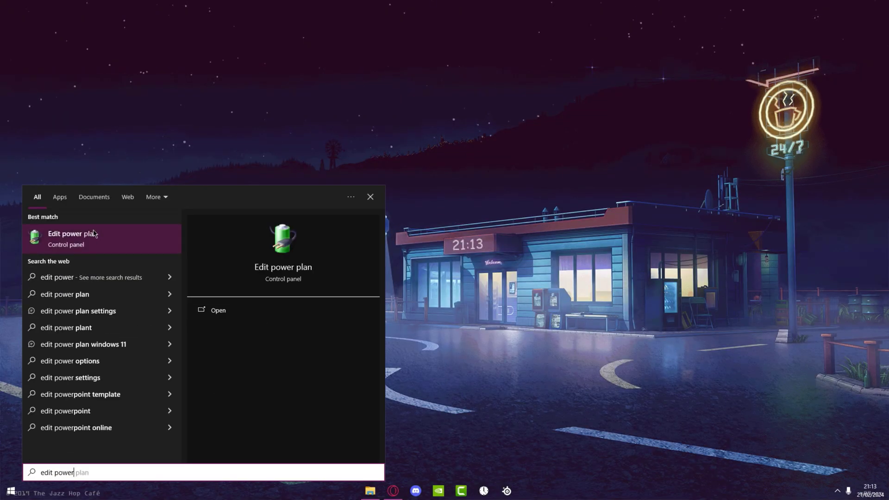
click(234, 314)
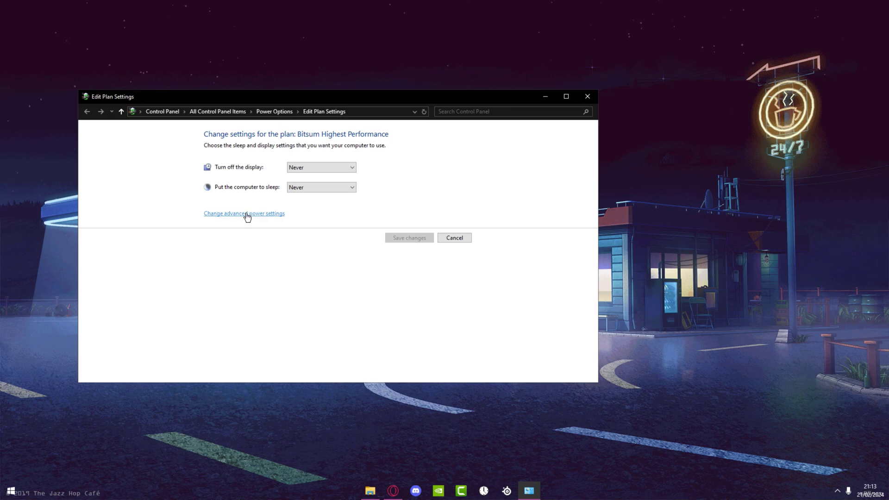
click(247, 214)
scroll(138, 216, down, 1)
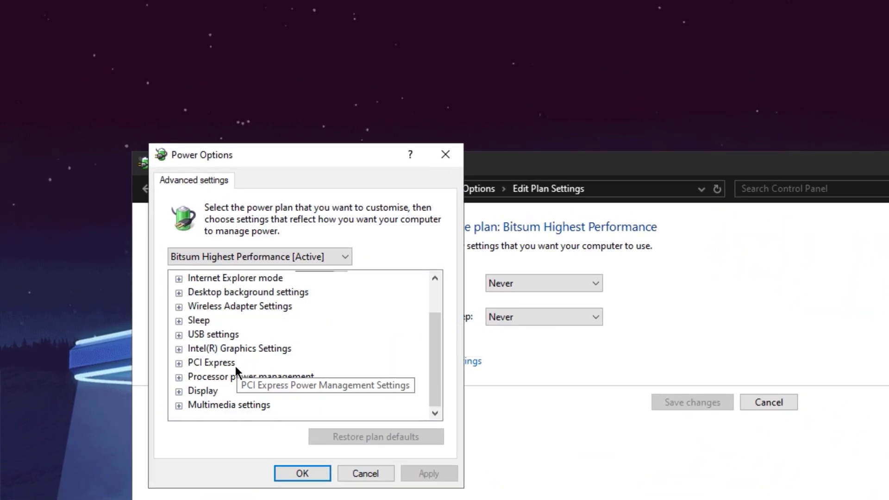
click(183, 377)
Confirm minimum and maximum processor state at 100%, then check the display-off and sleep timeouts.
click(193, 377)
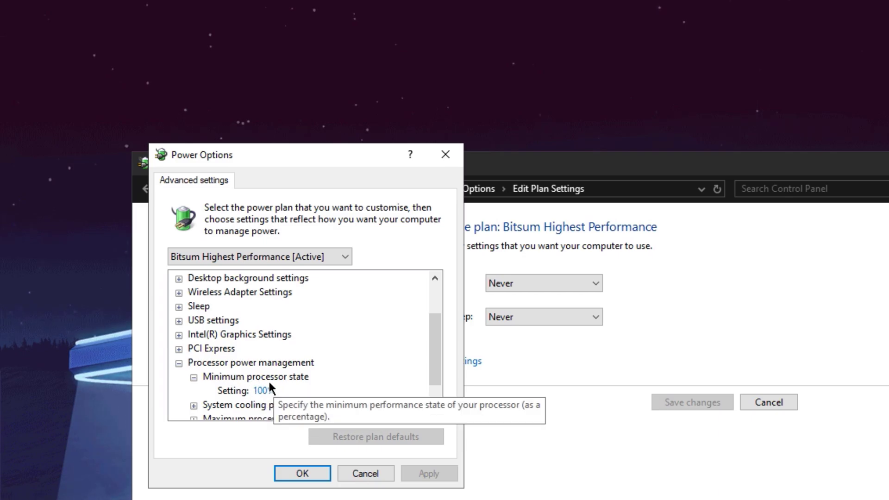
scroll(241, 386, down, 1)
click(194, 377)
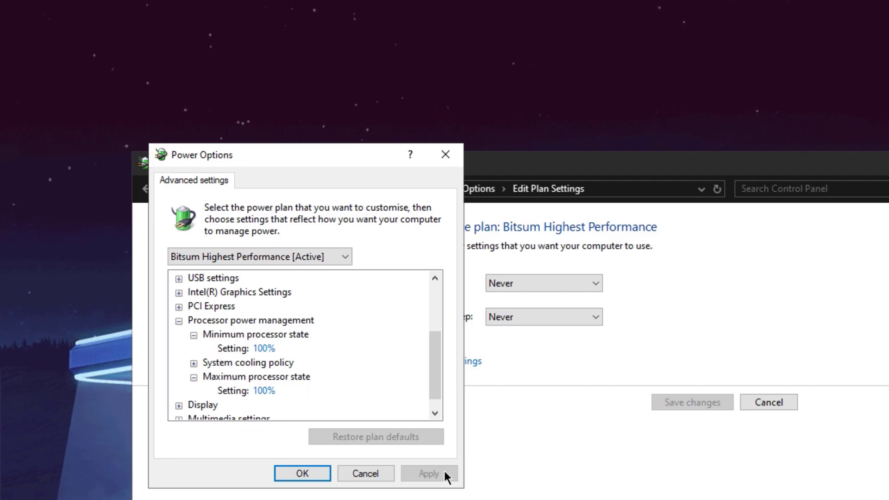
click(302, 472)
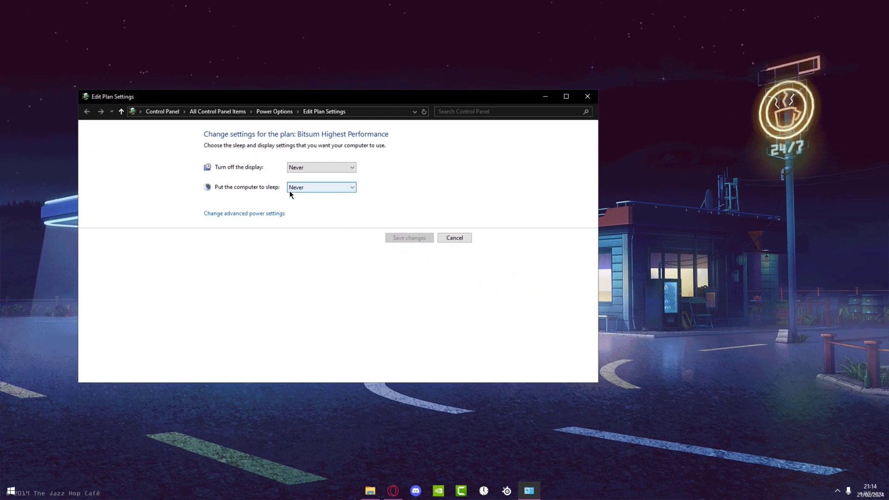
double_click(315, 165)
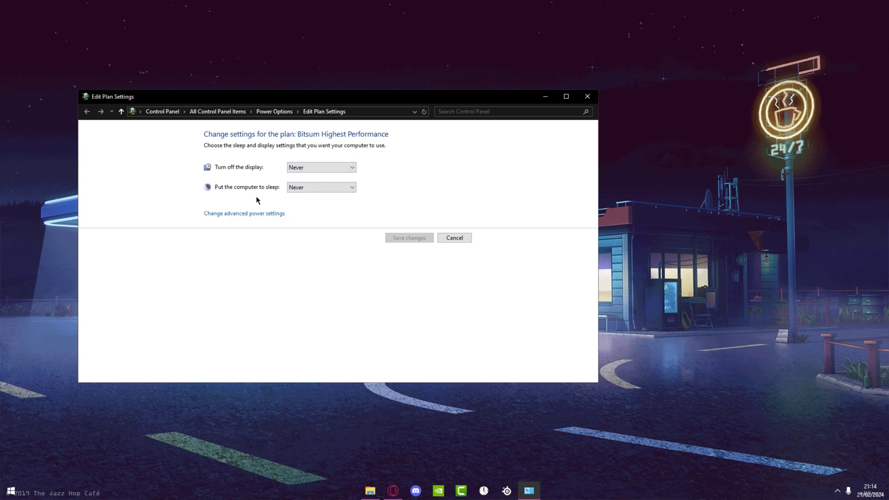
click(299, 189)
Keep sleep at Never, then confirm in Background apps settings that no apps run in the background.
click(307, 187)
key(alt+F4)
key(super)
text(background)
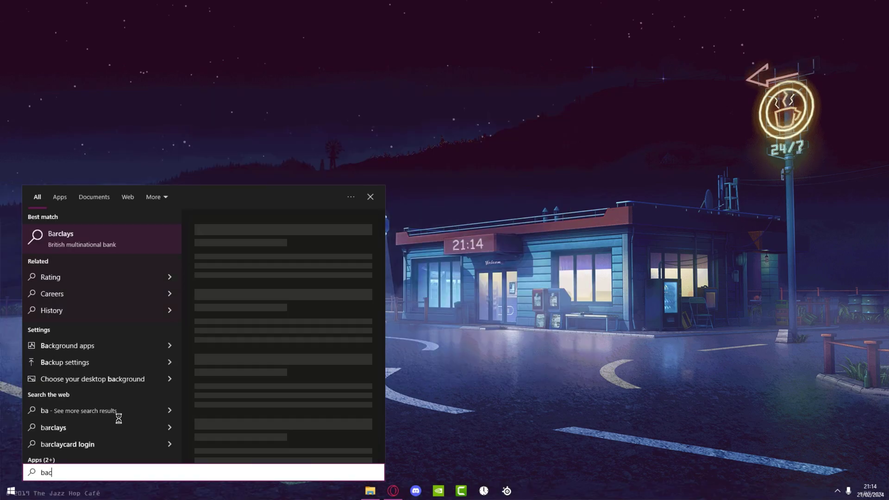
text( apps)
key(Return)
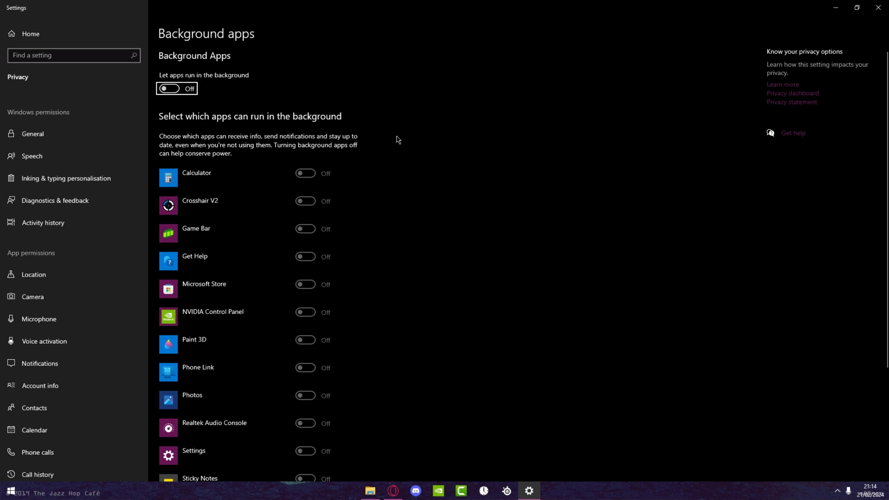
scroll(313, 175, down, 3)
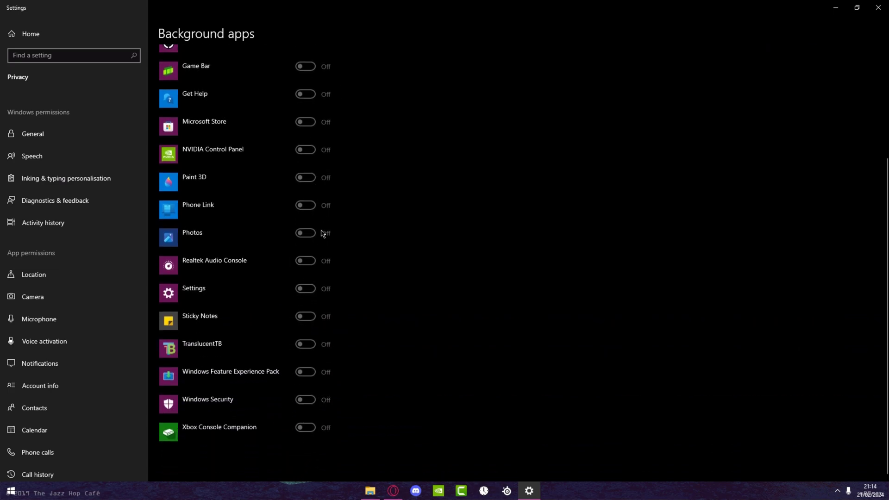
scroll(330, 225, up, 4)
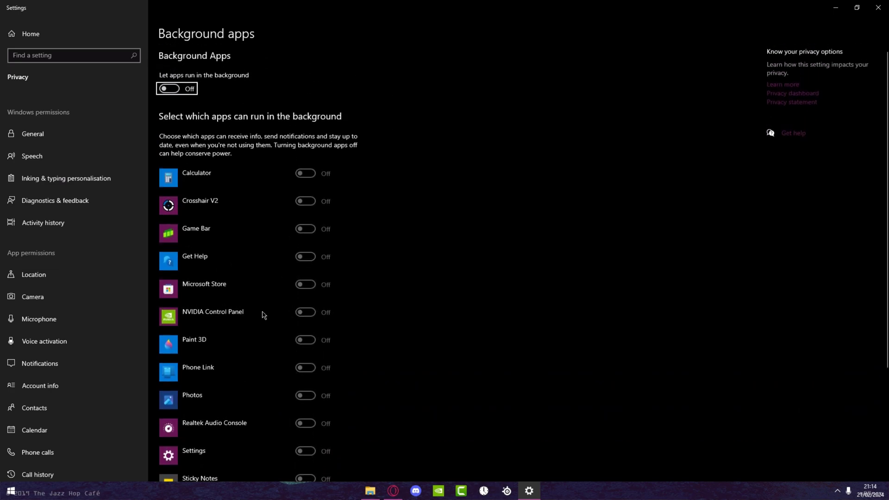
Check that app notification access is off, then close Settings.
click(47, 363)
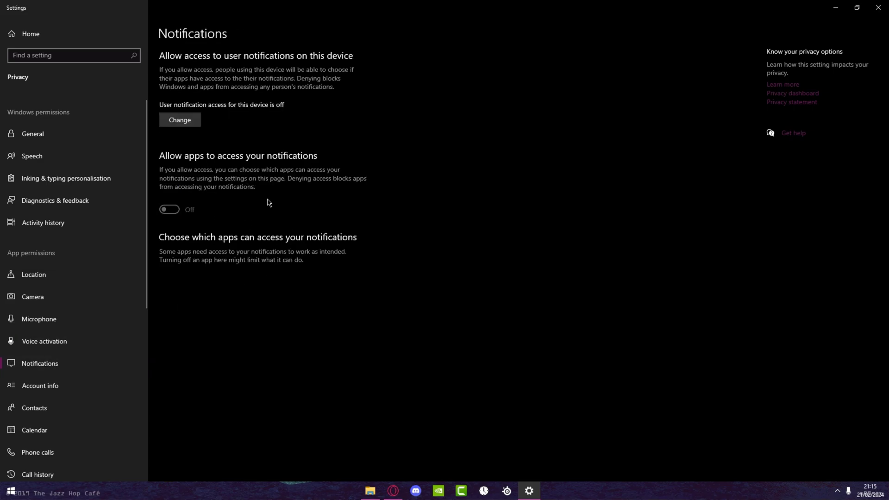
key(alt+F4)
key(super)
Open Apps & features and scroll through the list of 67 installed apps.
text(apps)
click(229, 312)
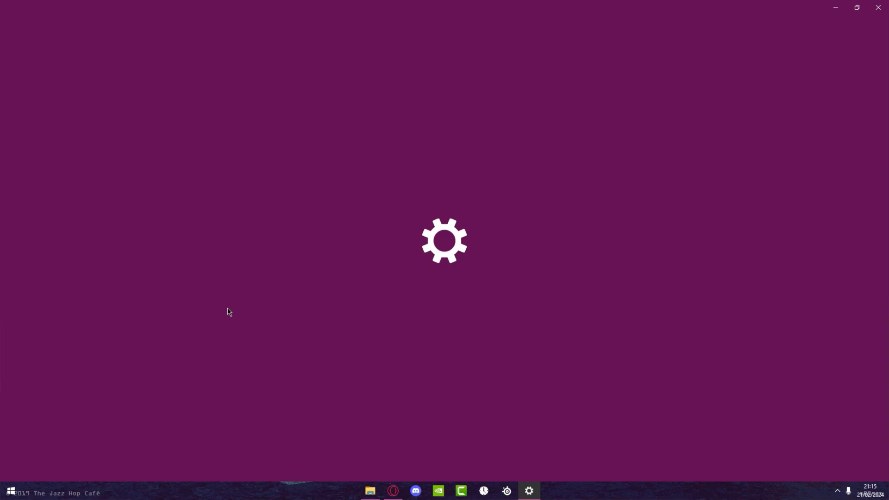
scroll(266, 262, down, 10)
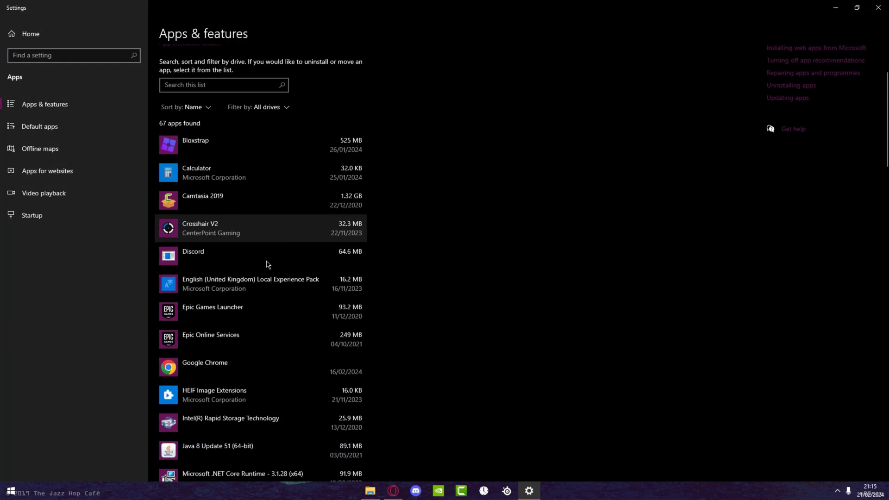
scroll(266, 262, up, 12)
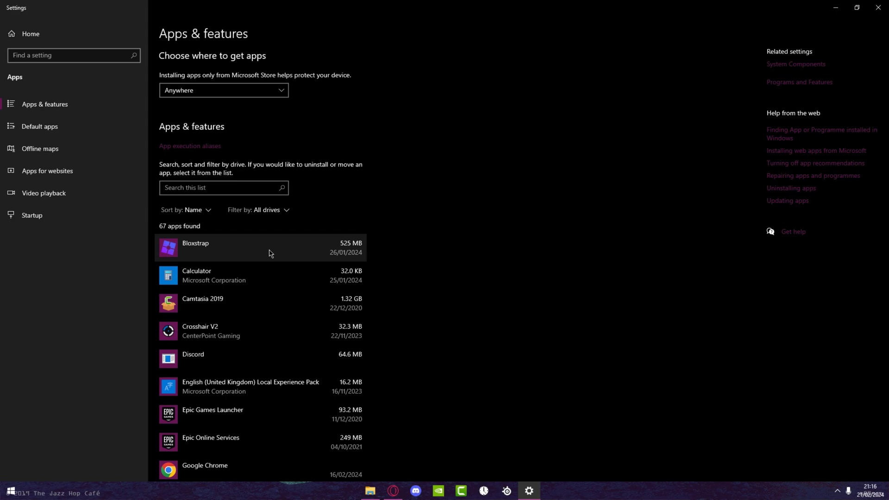
scroll(302, 274, down, 2)
scroll(313, 283, up, 2)
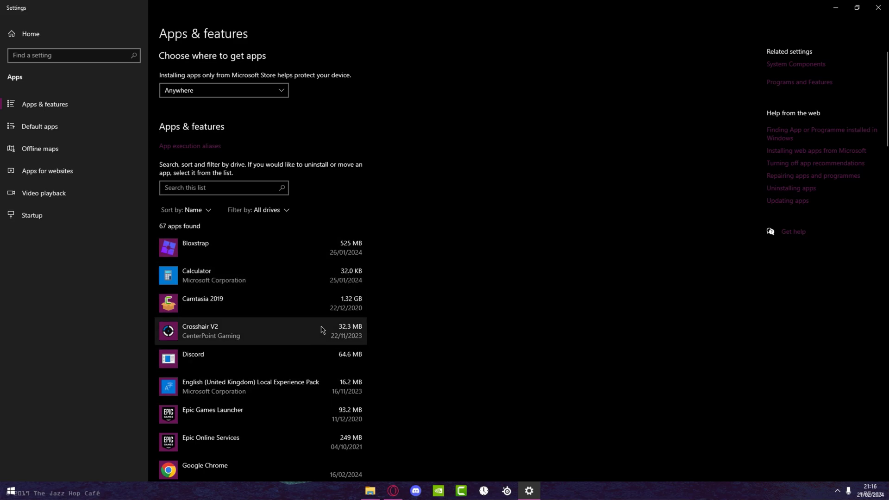
Review NVIDIA global 3D settings: maximum performance power mode, High performance texture filtering, and Threaded optimisation On.
key(alt+F4)
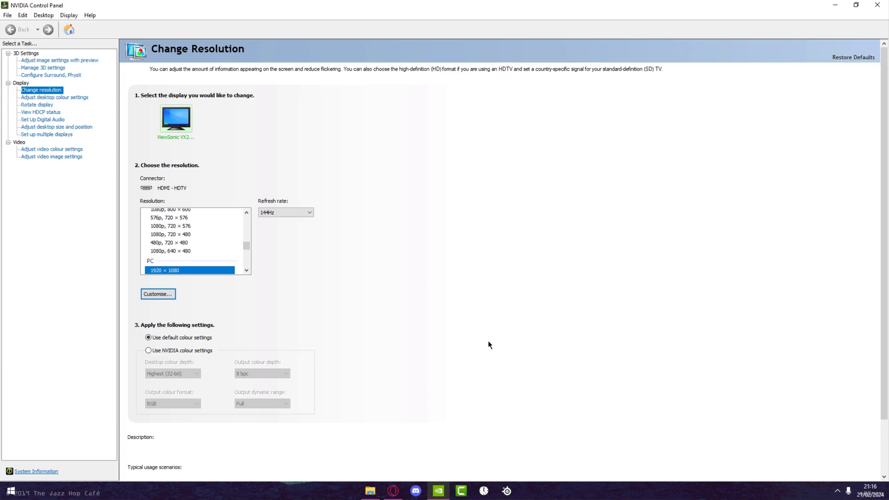
click(46, 69)
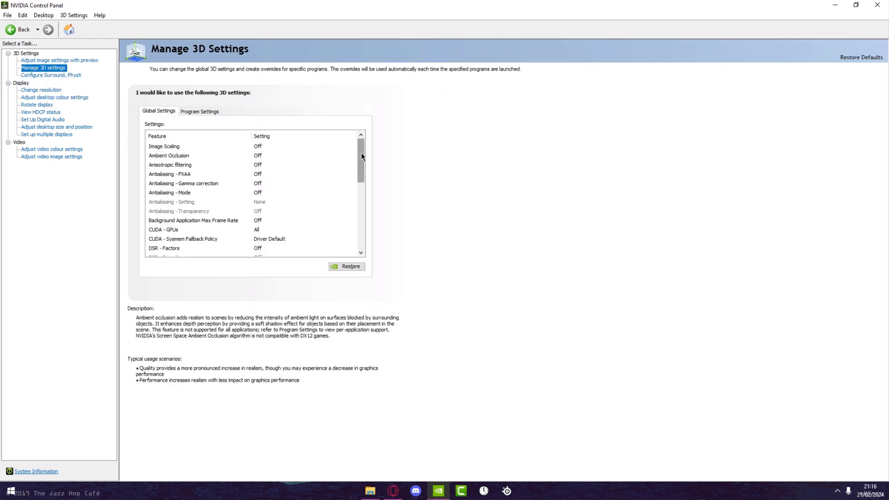
drag(361, 152, 357, 203)
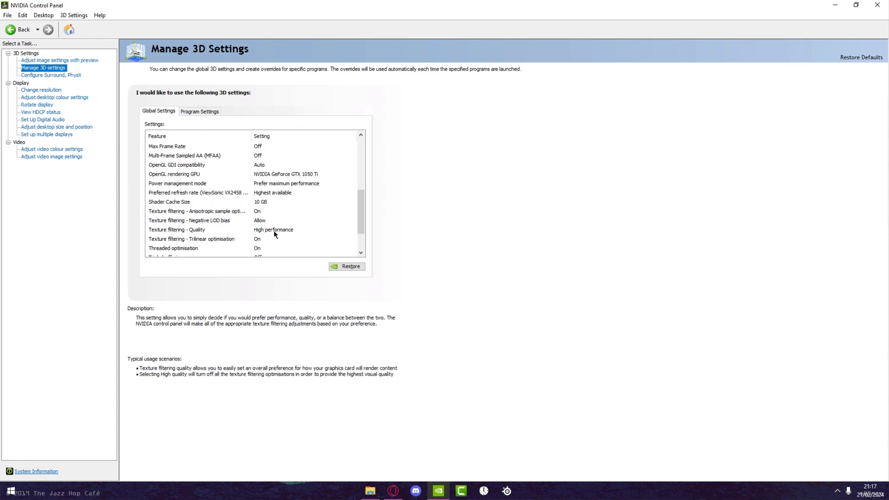
click(208, 247)
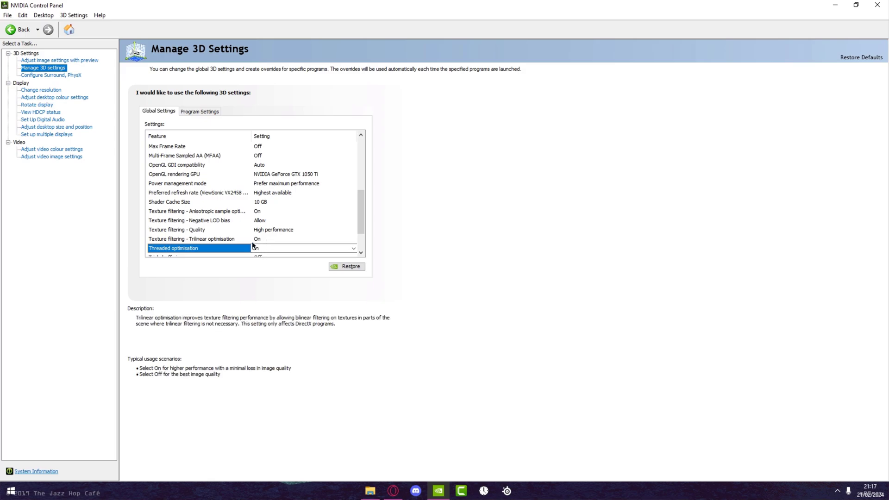
Check that Full-screen scaling is on Display in Adjust desktop size and position, then search 'performance'.
scroll(245, 232, down, 1)
scroll(243, 225, up, 1)
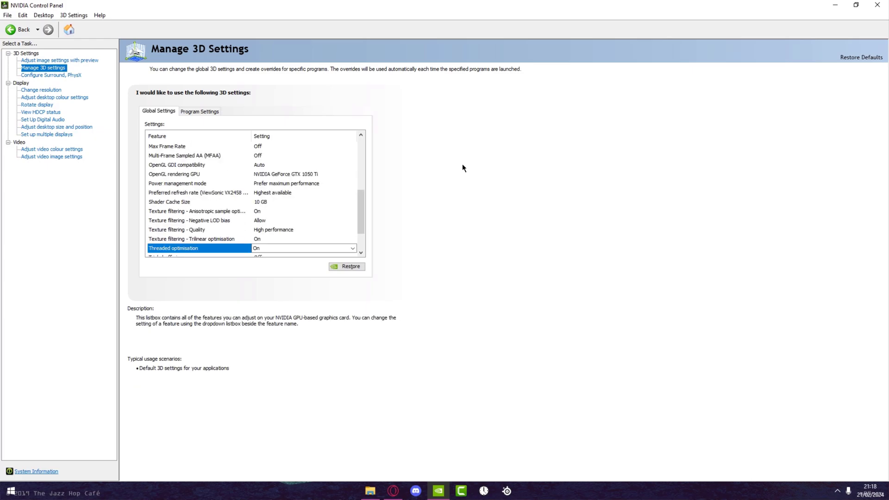
click(65, 127)
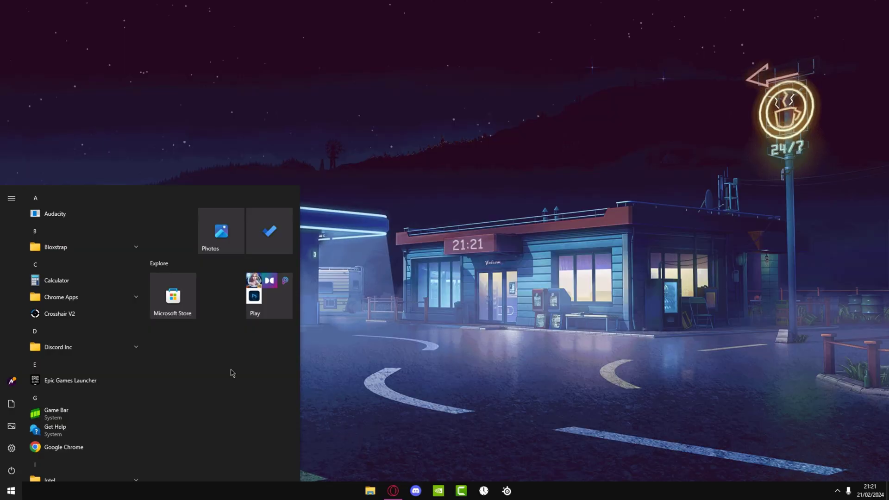
text(performance)
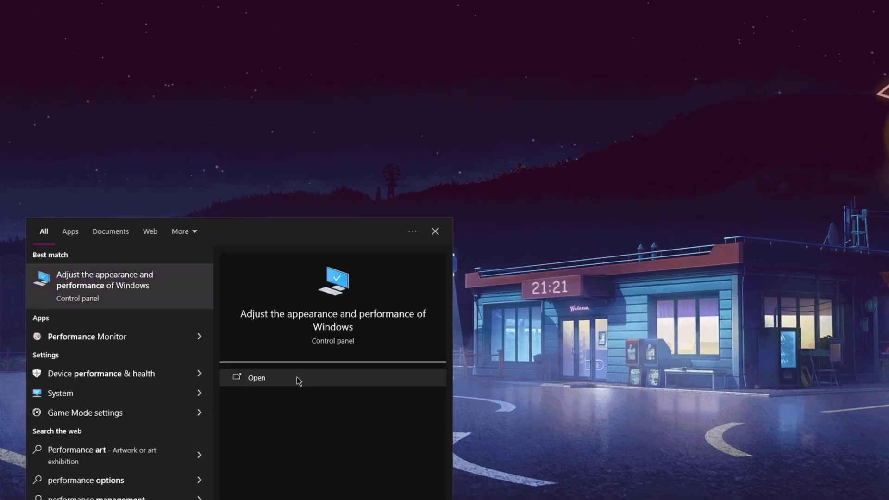
In Performance Options, use a Custom setup with only smooth screen-font edges and thumbnails instead of icons ticked.
click(262, 324)
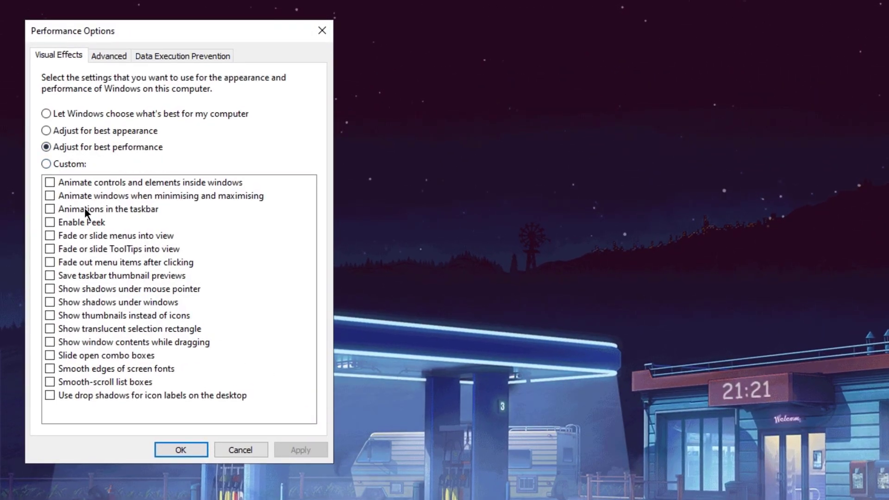
click(55, 368)
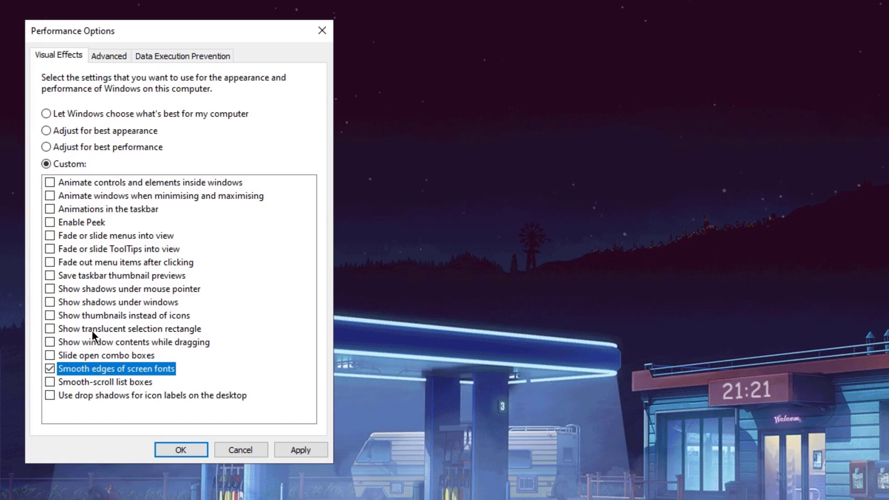
click(55, 315)
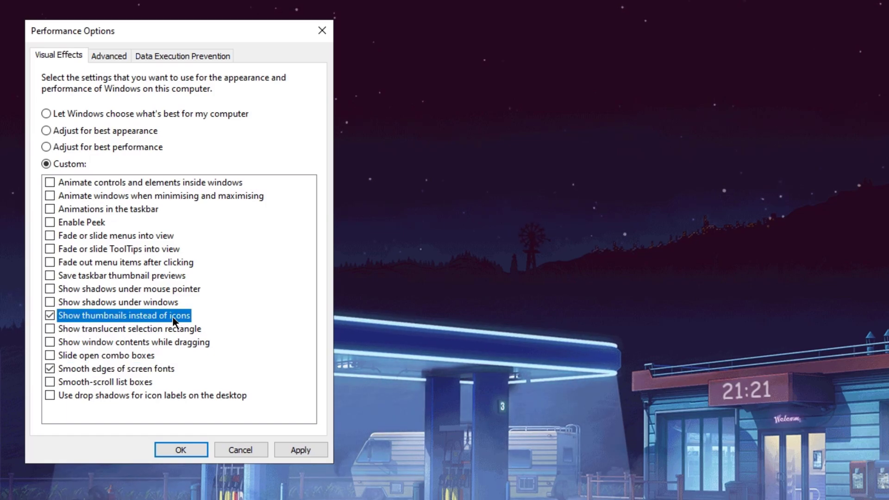